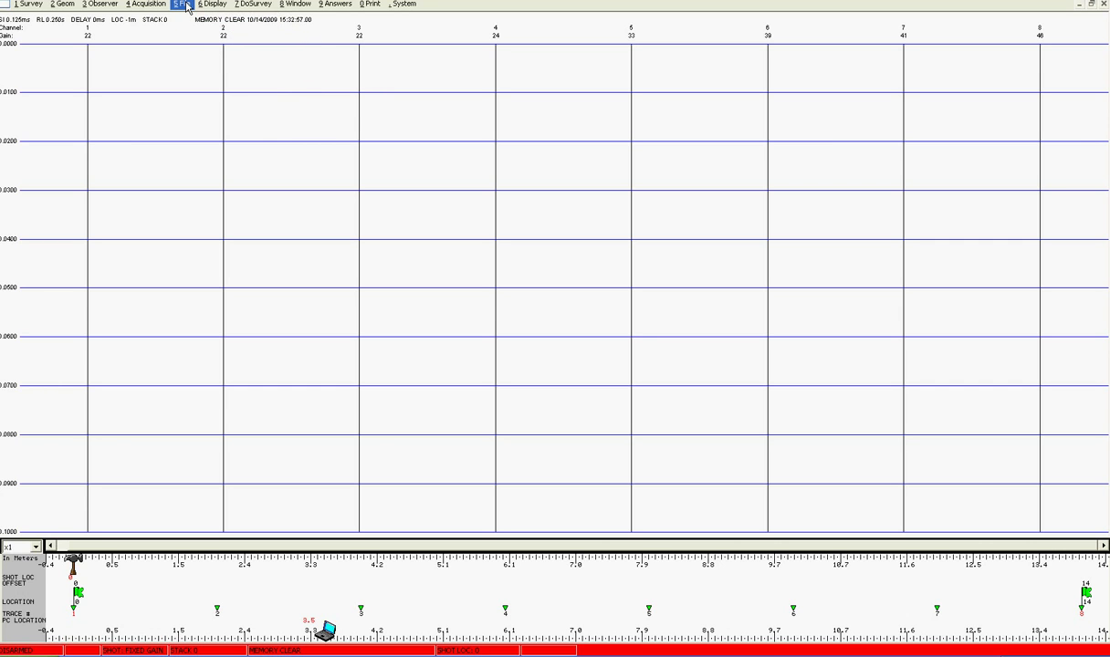
Set the Storage Parameters Next File Number to 10
click(186, 6)
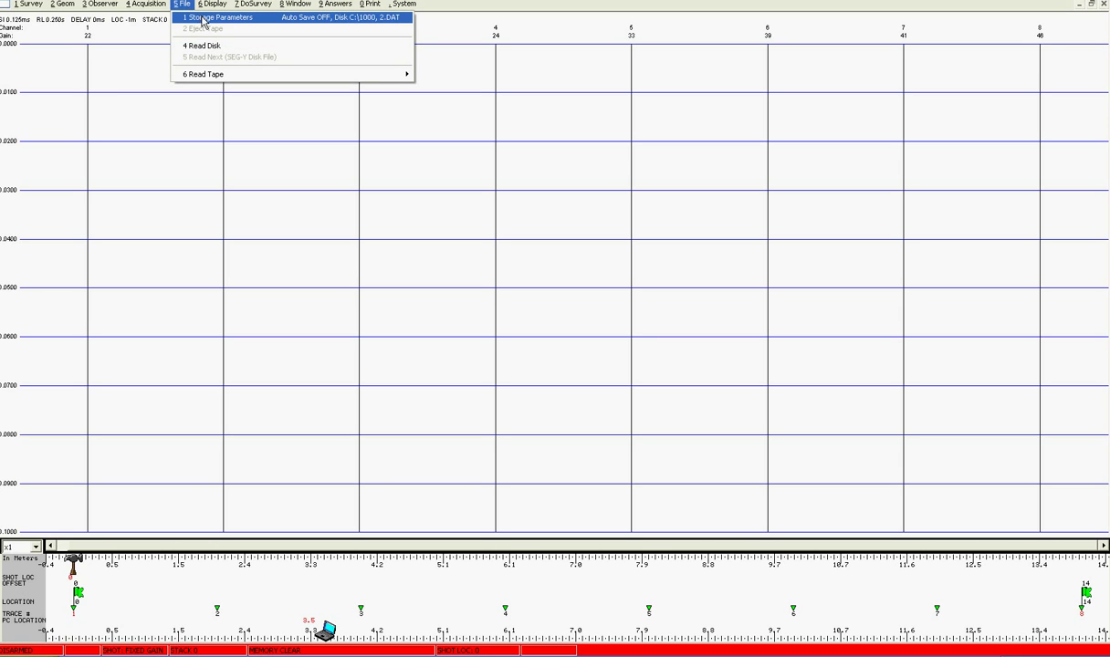
click(204, 20)
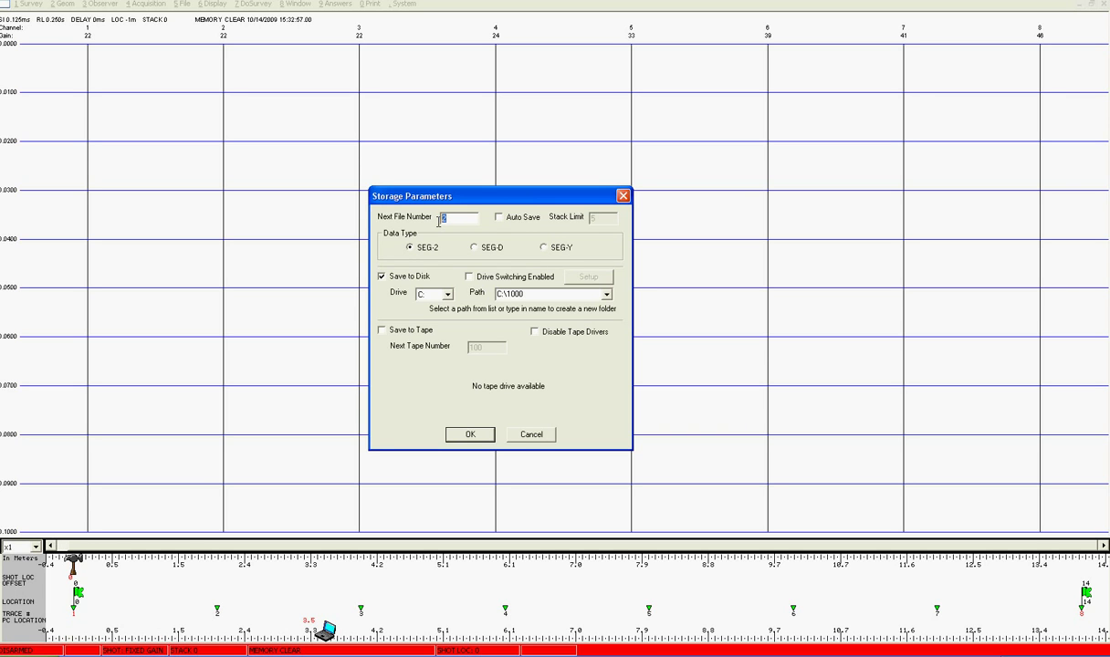
text(10)
click(470, 434)
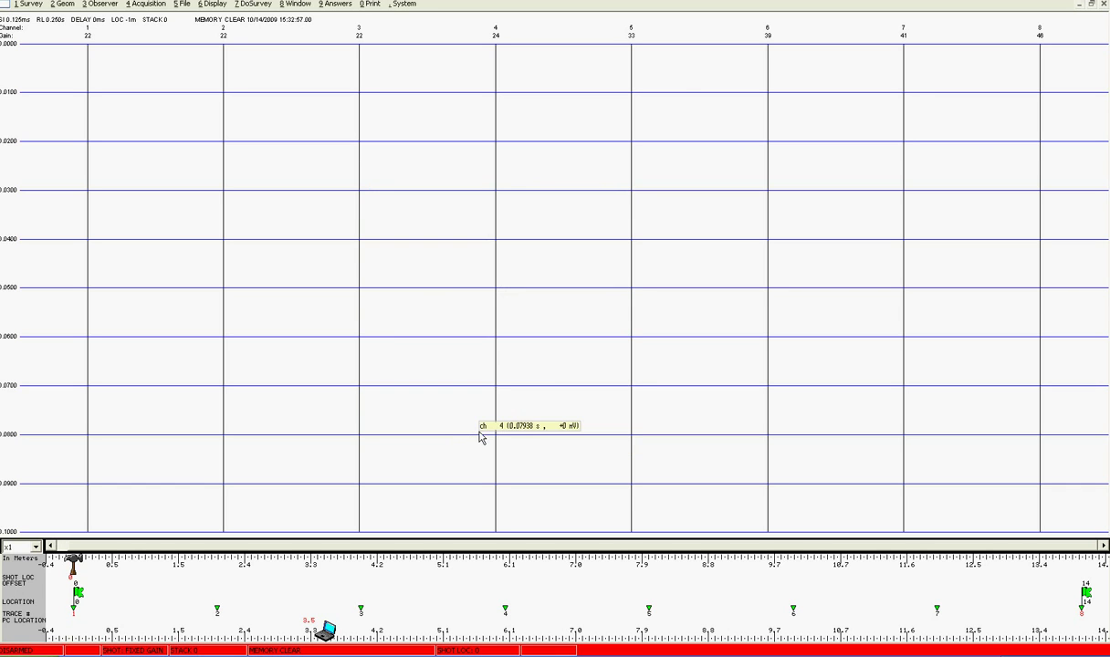
Keep the 0.125 ms sample interval and 0.25 s record length with no delay
click(141, 4)
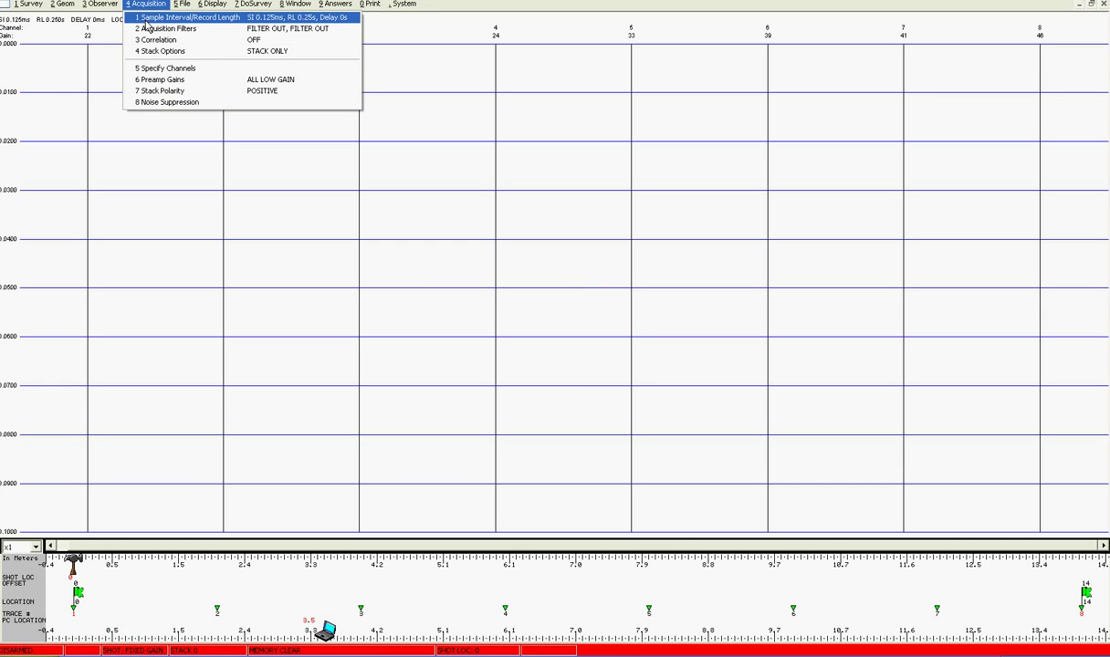
click(138, 20)
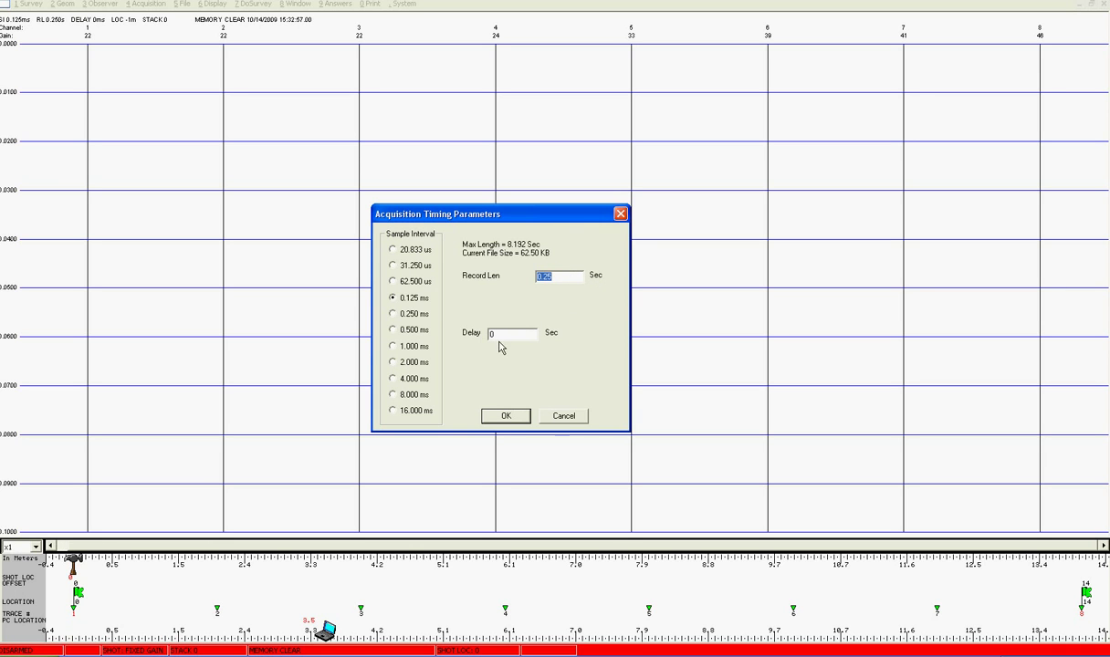
click(512, 417)
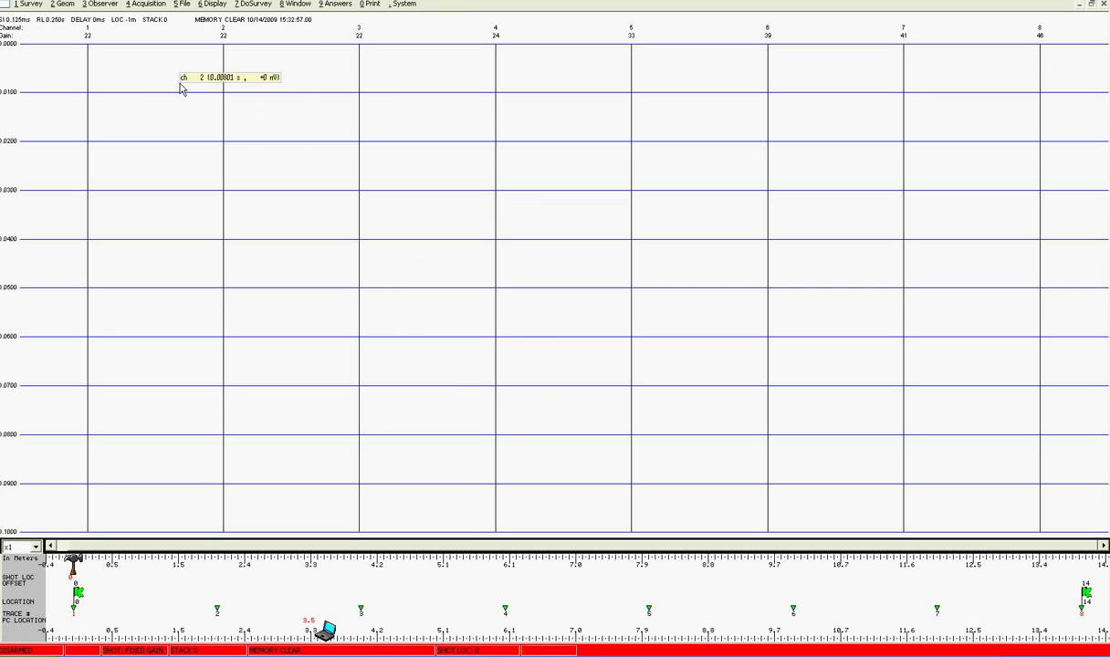
click(147, 4)
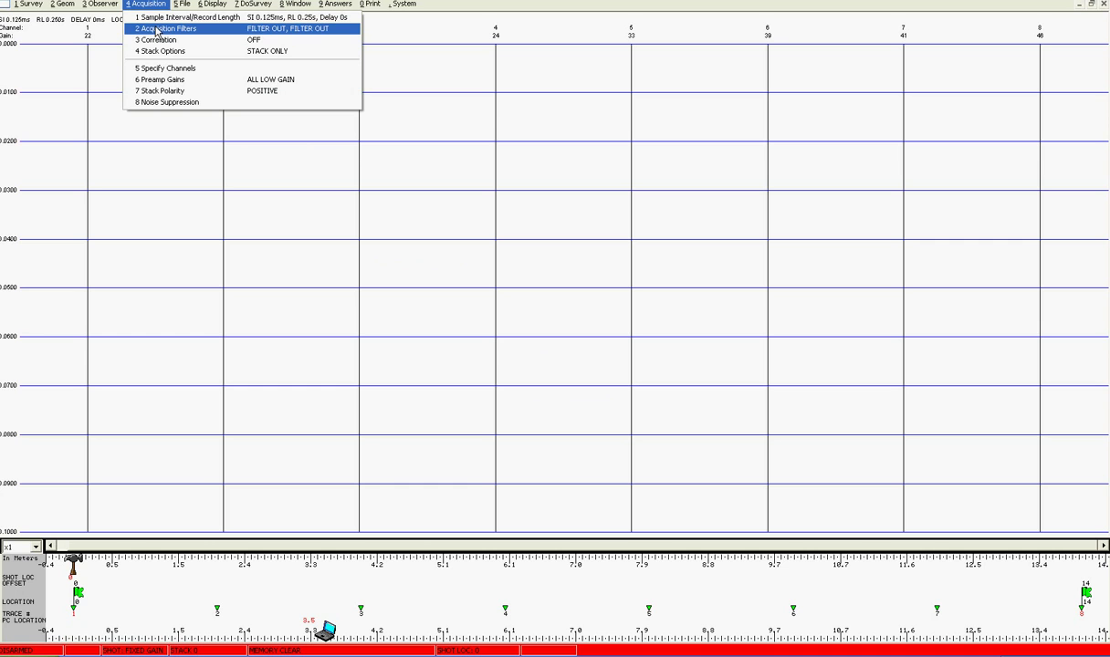
click(157, 31)
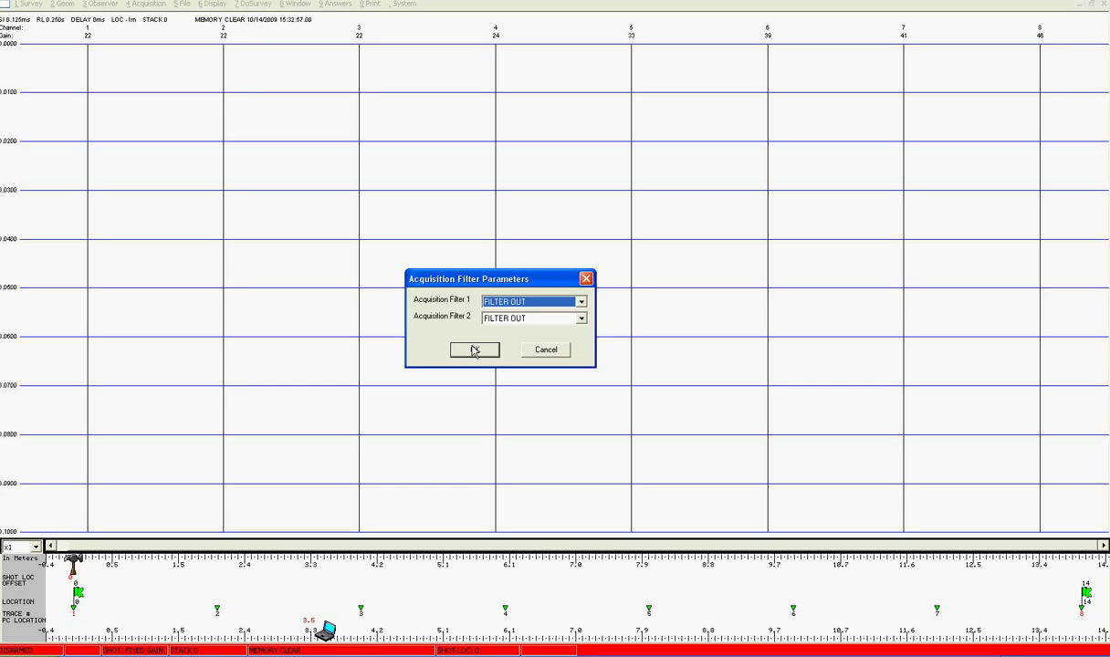
click(474, 350)
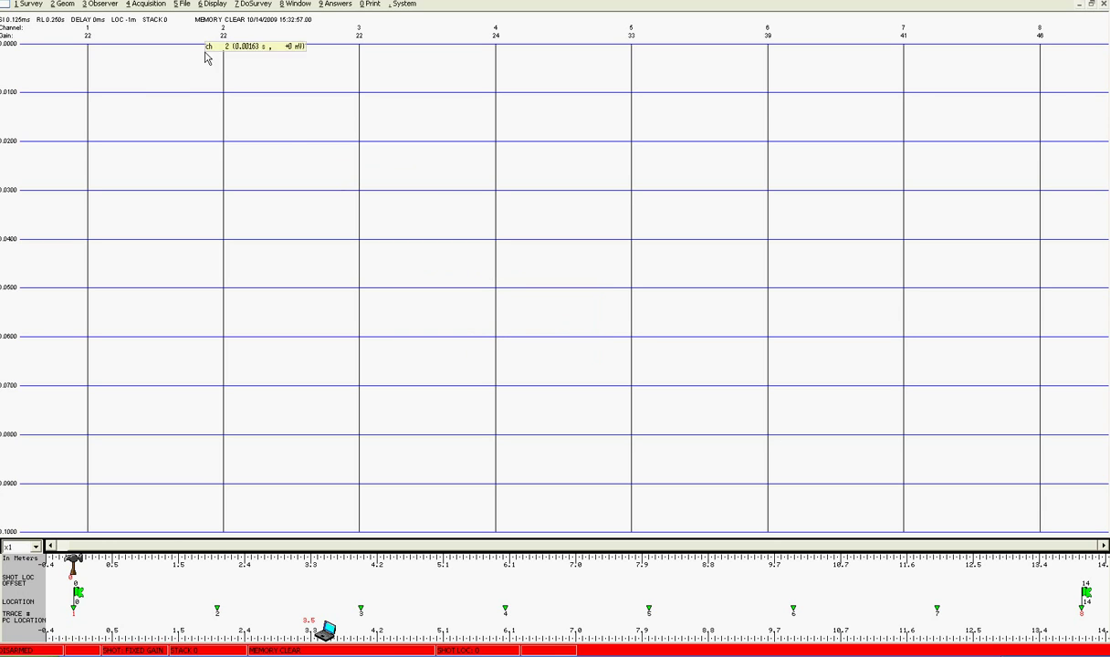
click(150, 4)
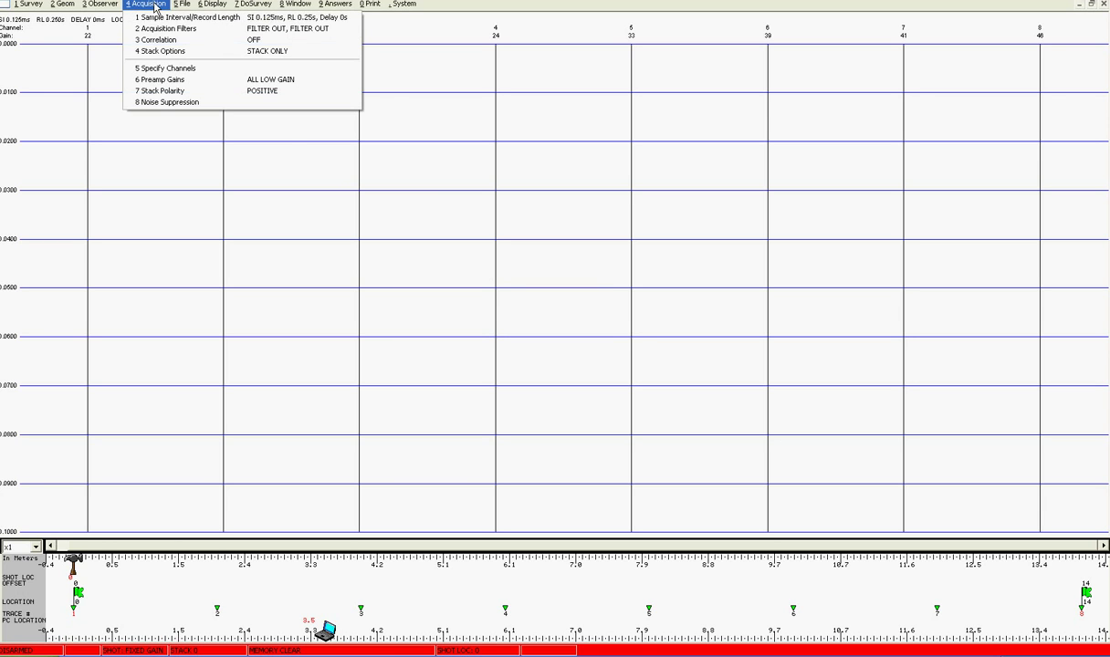
click(157, 51)
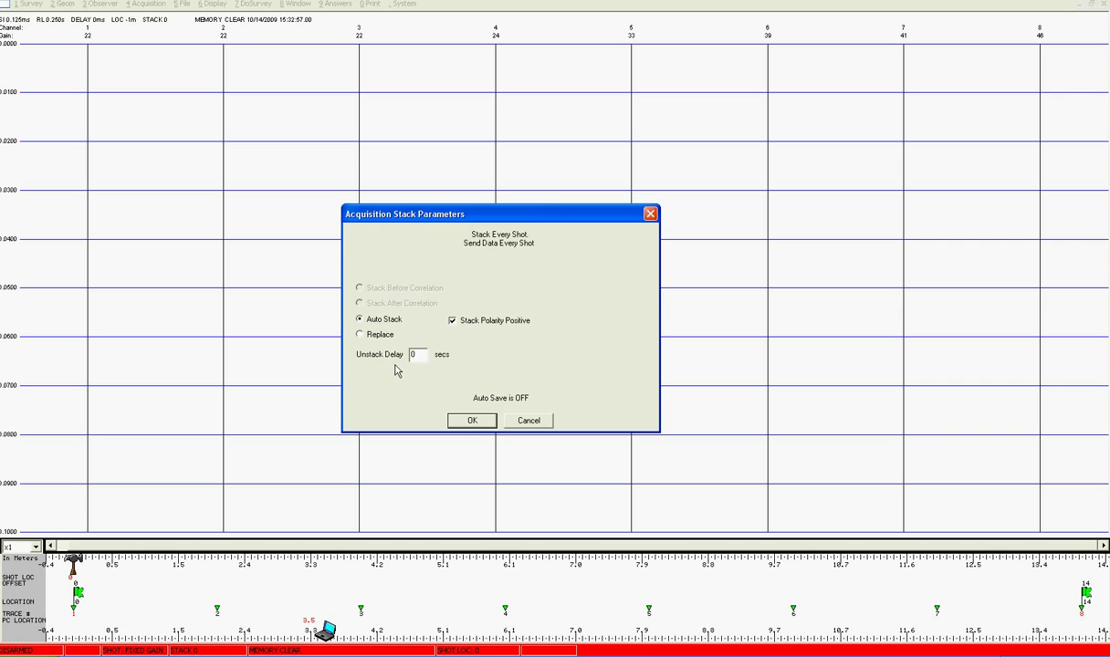
click(474, 420)
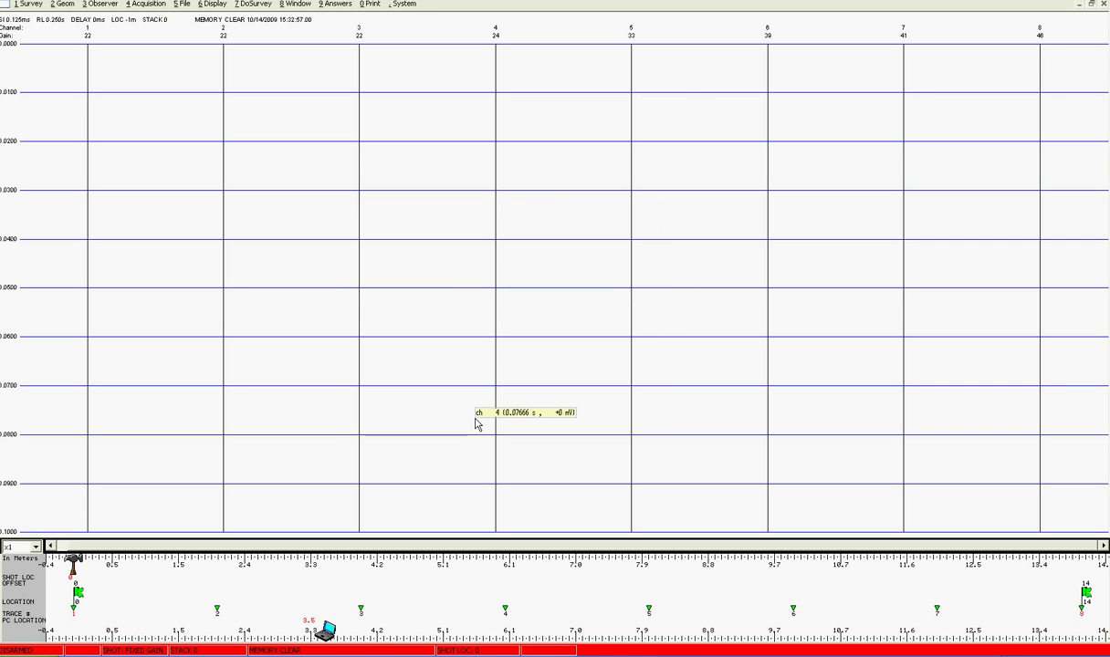
click(141, 5)
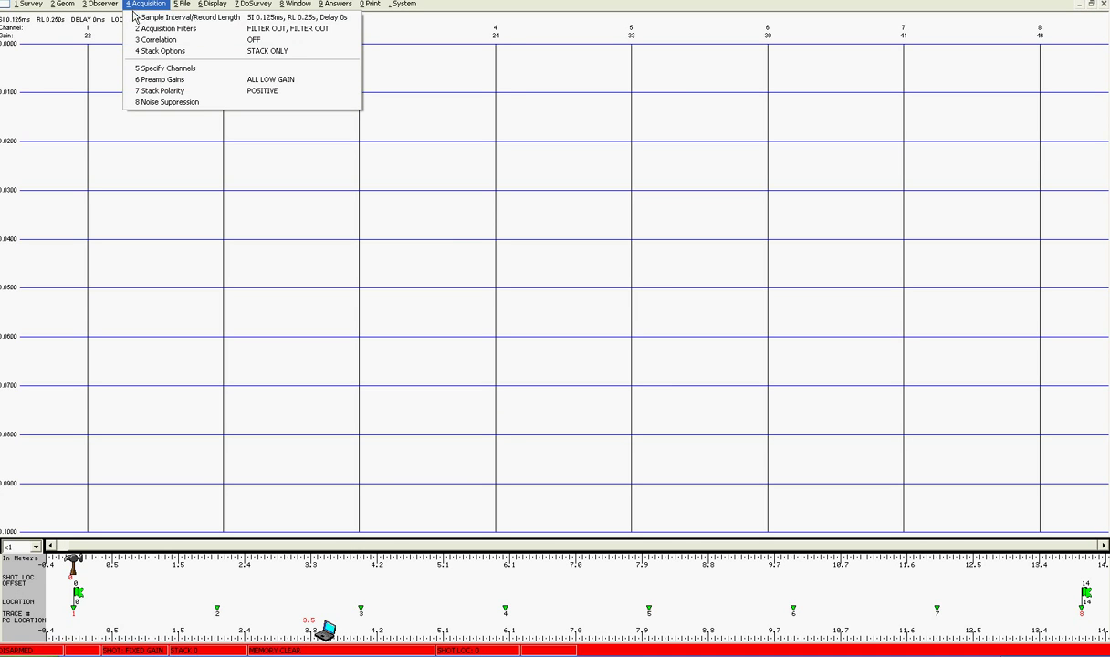
click(145, 70)
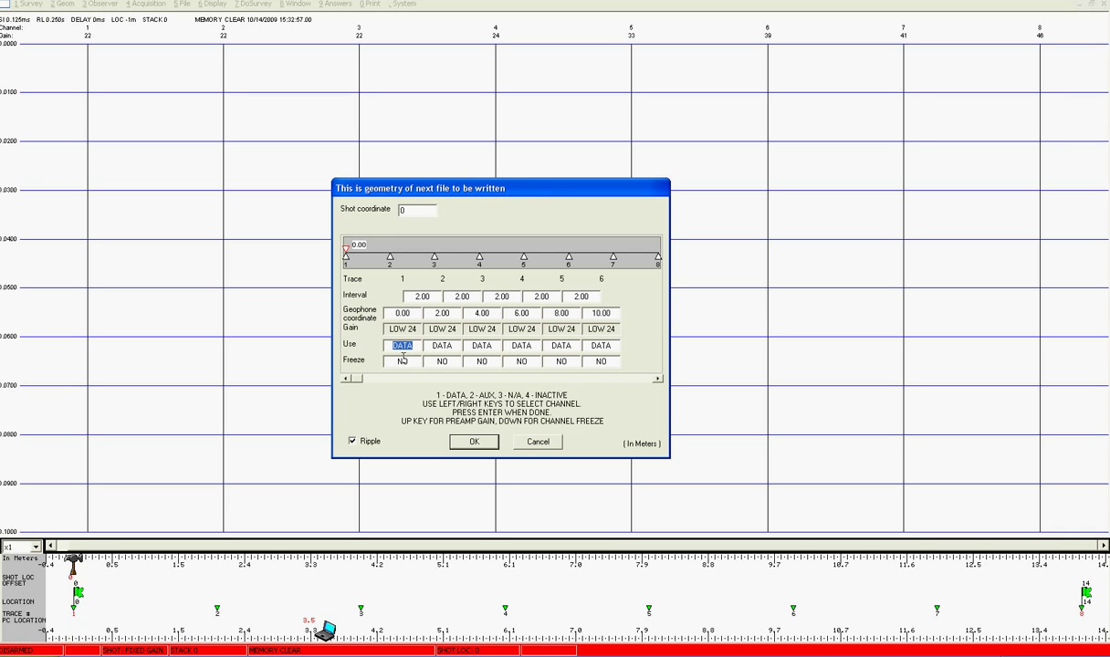
click(475, 444)
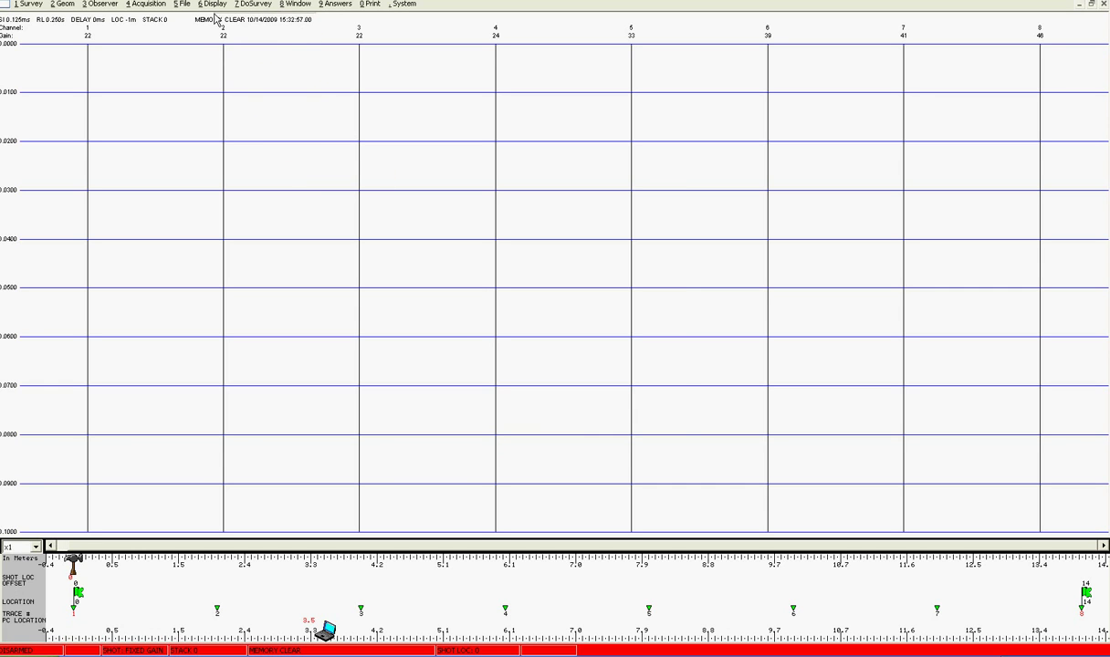
Read shot record 1001.dat from the Globe land canal side folder
click(179, 4)
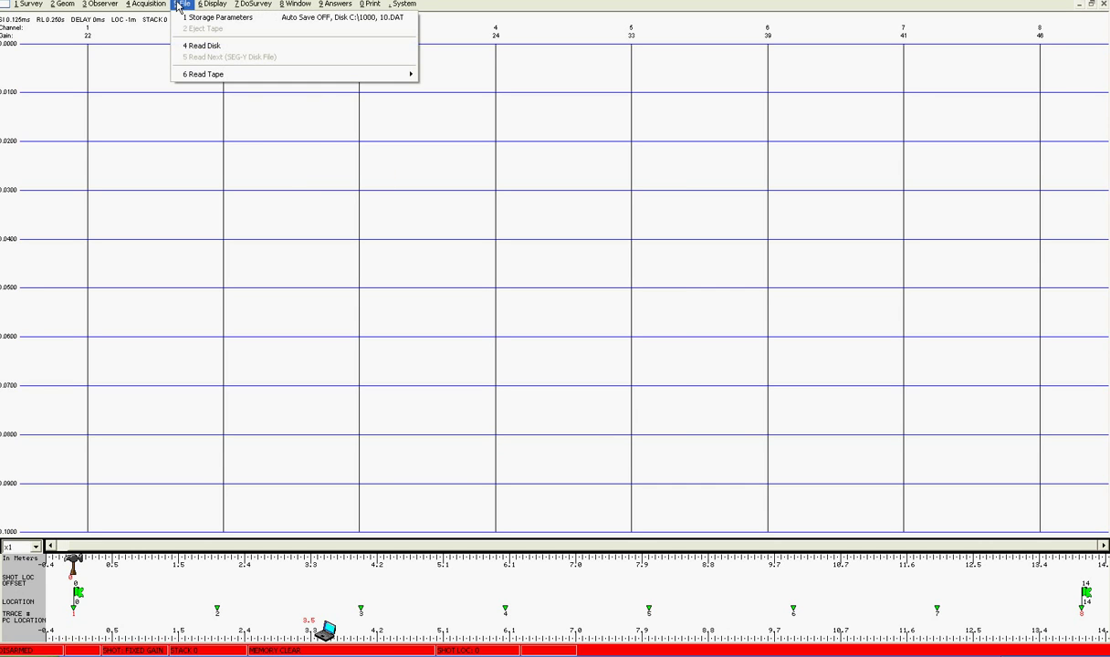
click(192, 45)
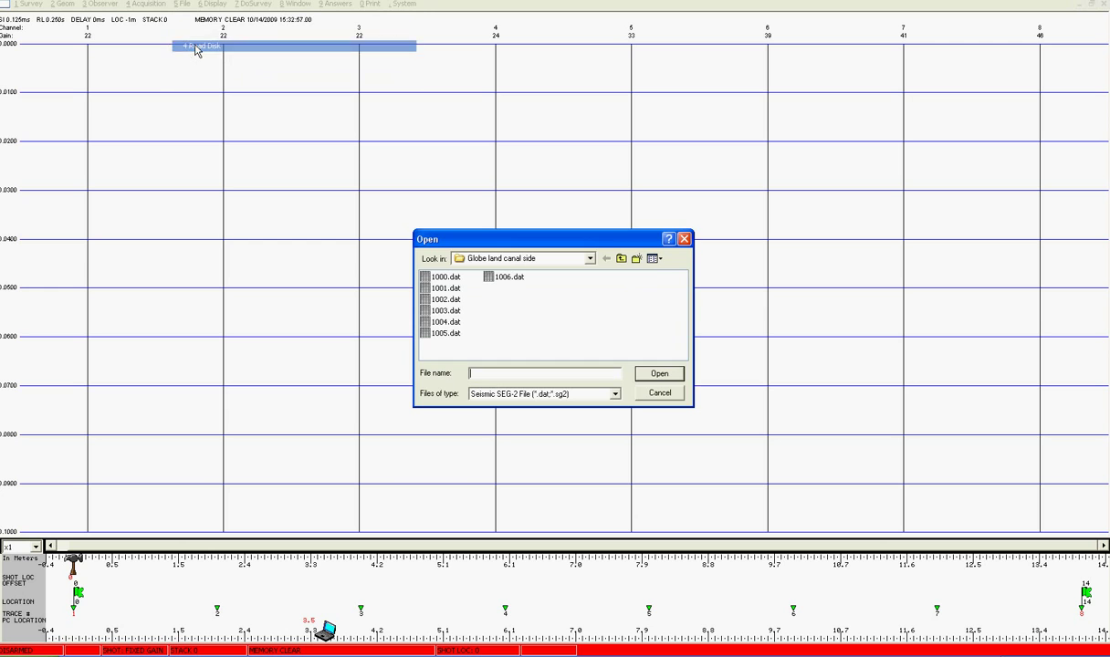
click(447, 288)
click(654, 375)
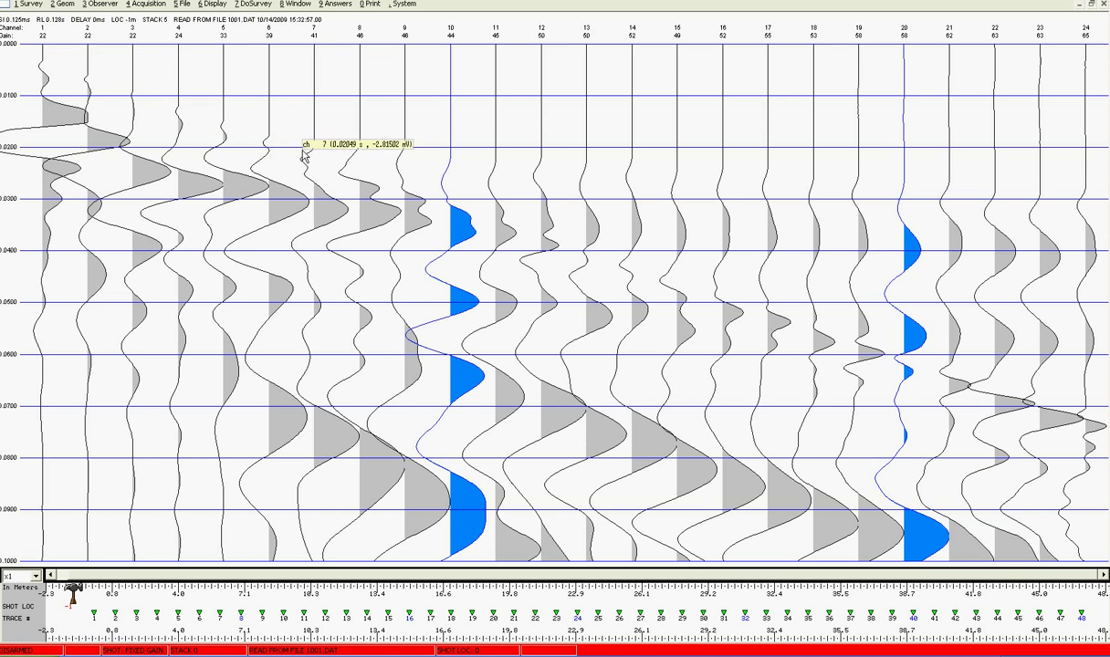
click(213, 4)
Set the display boundary to end channel 48 and end time 0.25 s
mouse_move(221, 18)
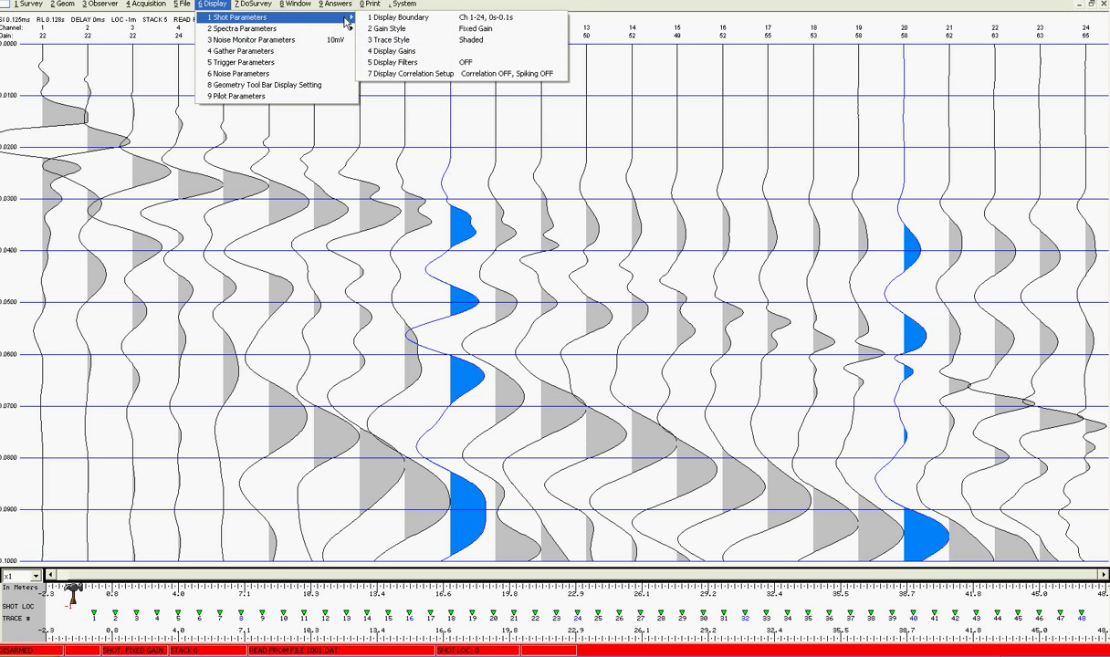
click(367, 18)
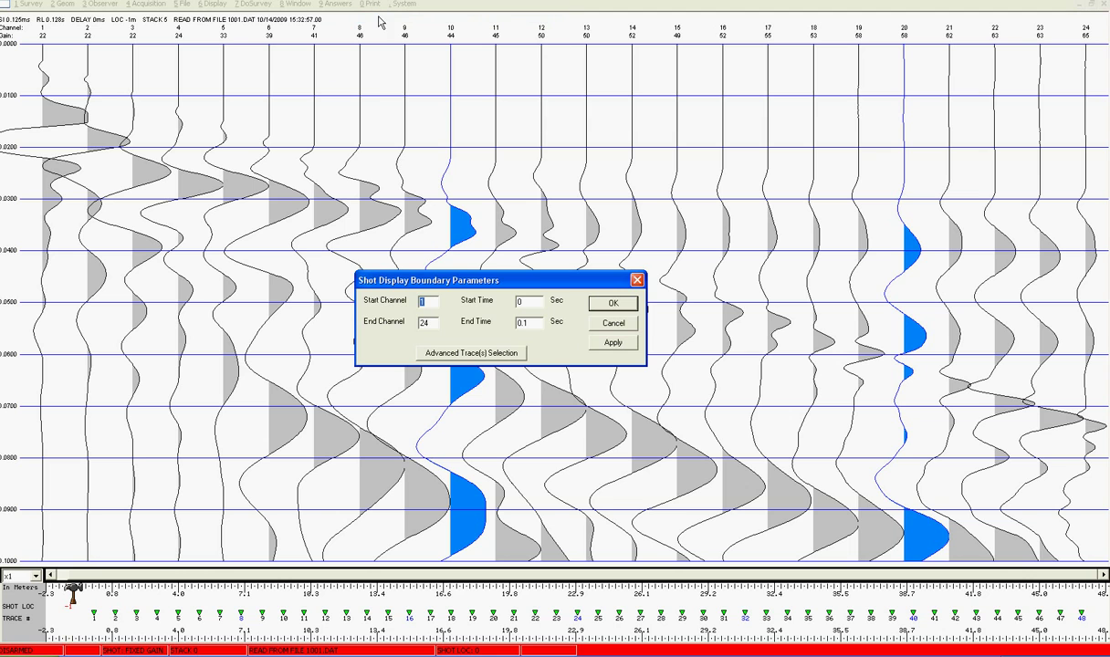
key(Tab)
text(48)
click(615, 348)
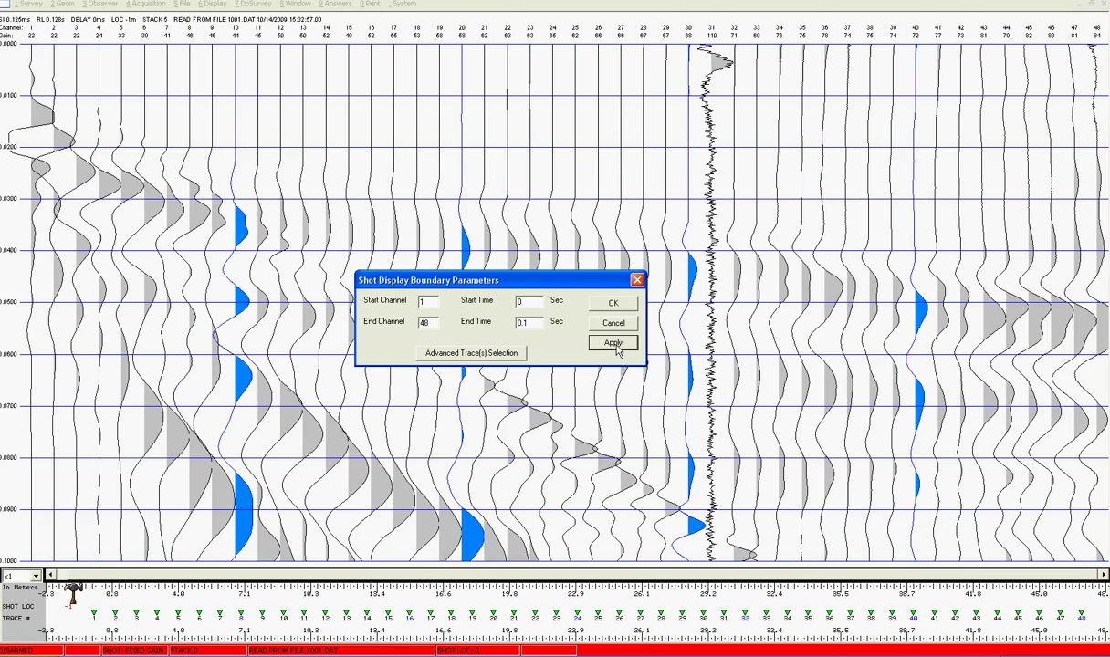
click(526, 326)
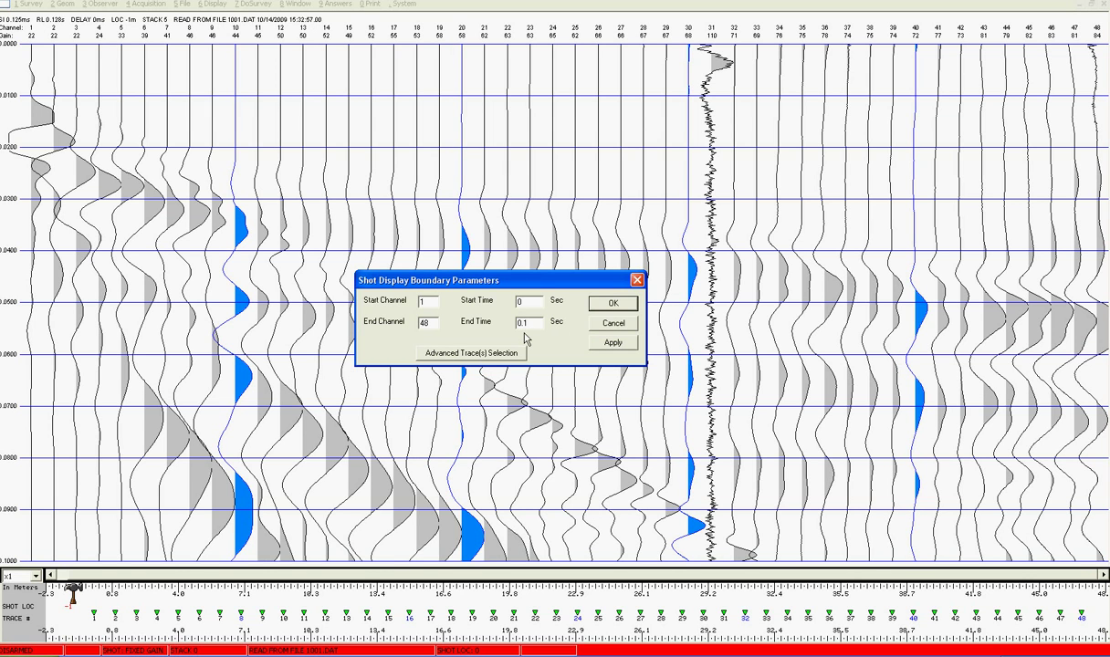
key(BackSpace)
key(BackSpace)
text(.2)
click(621, 347)
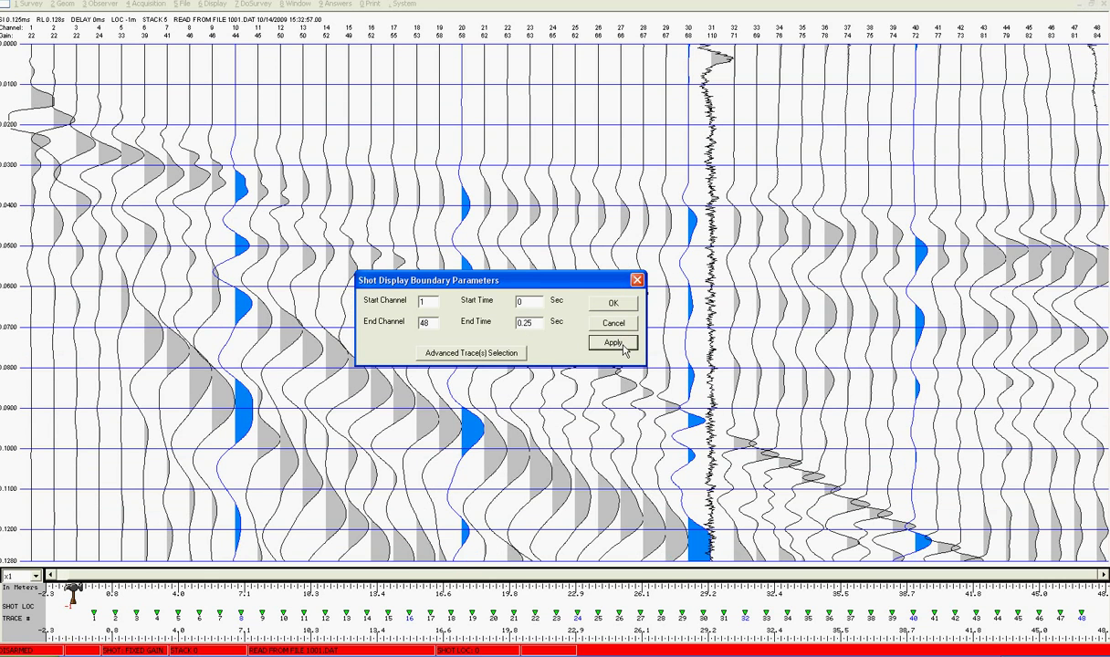
click(610, 303)
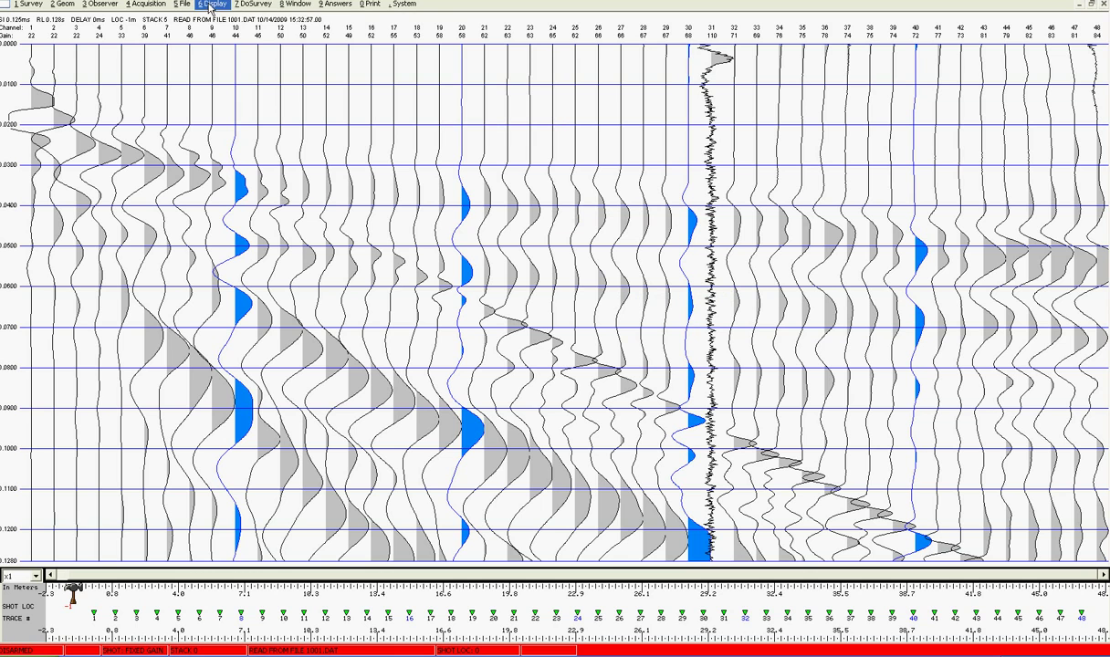
Switch the trace style from Shaded Area to Variable Area with black-filled peaks
click(211, 5)
mouse_move(263, 18)
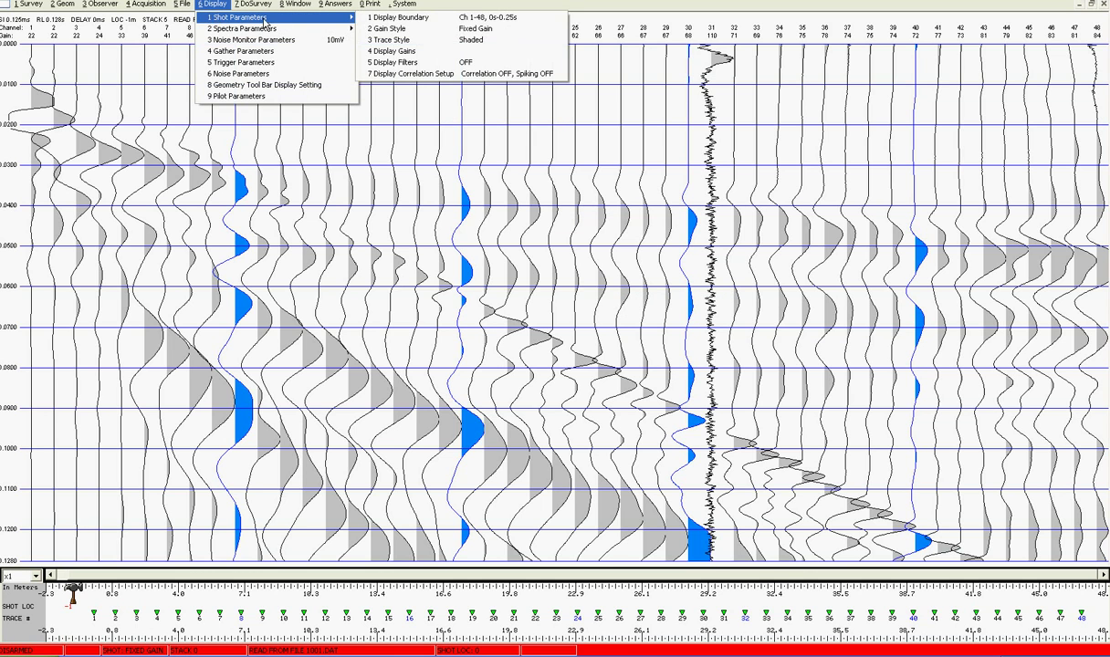
click(390, 42)
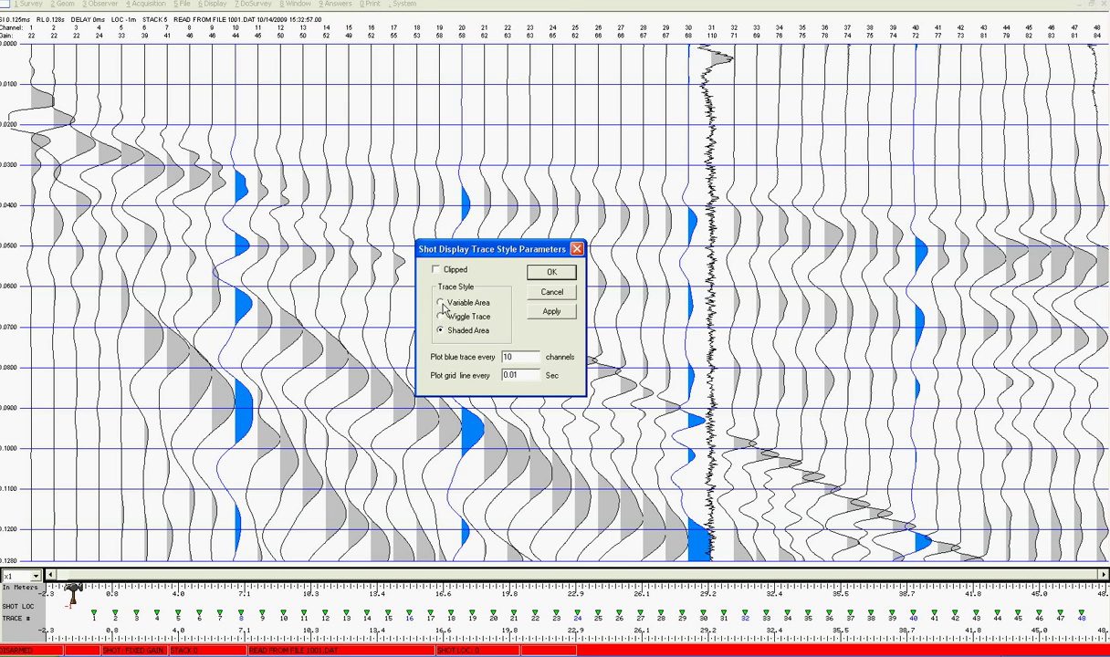
click(535, 311)
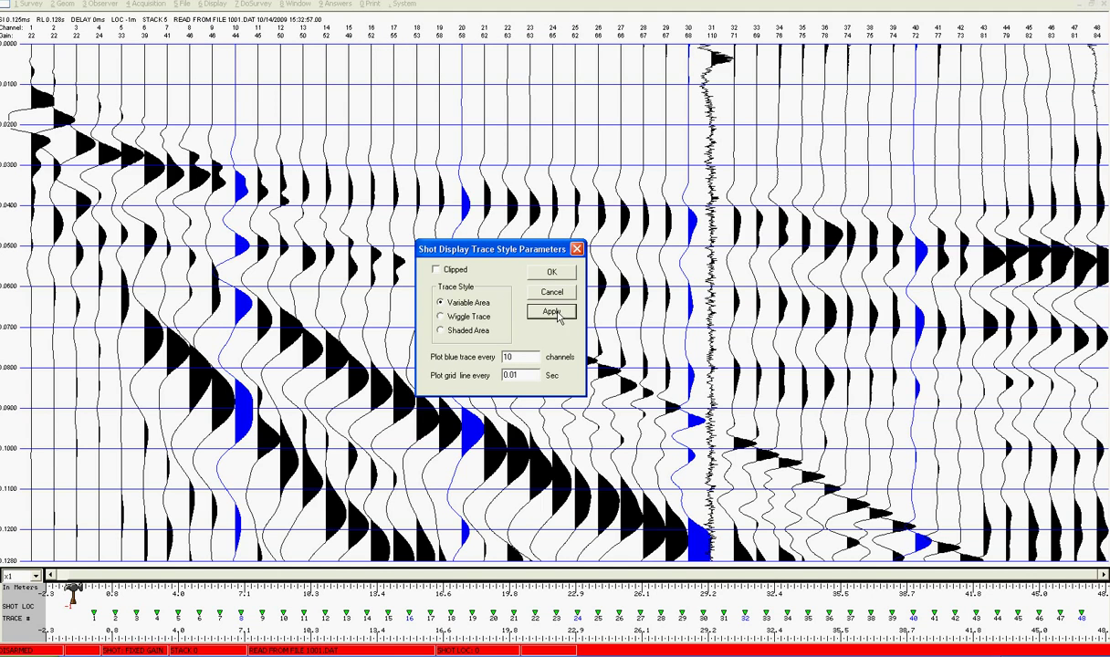
click(547, 271)
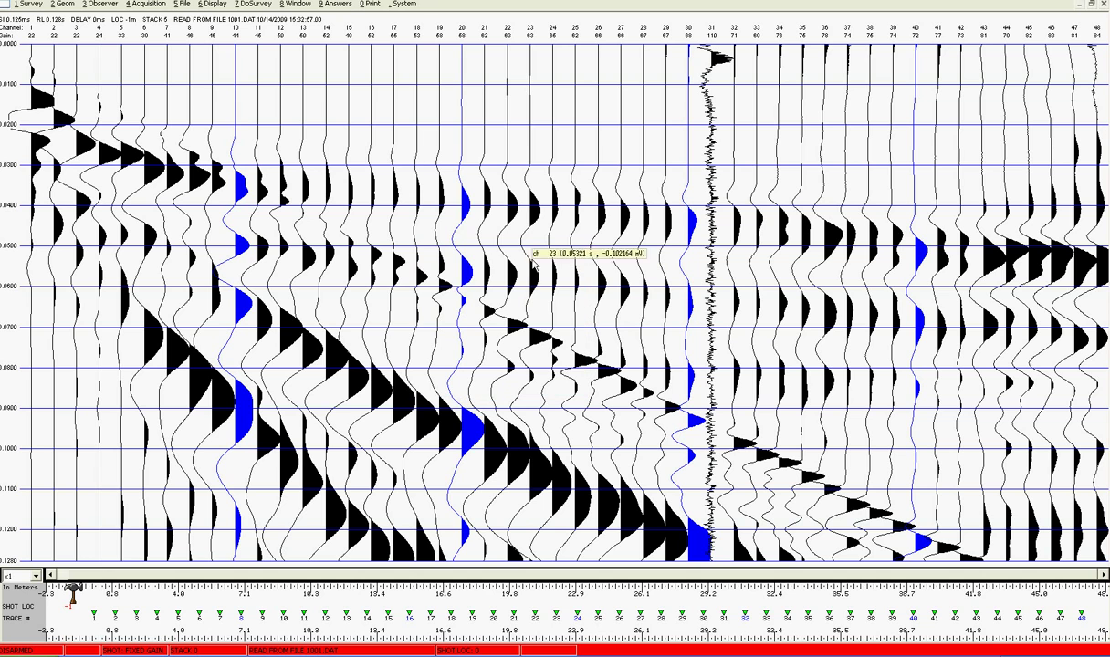